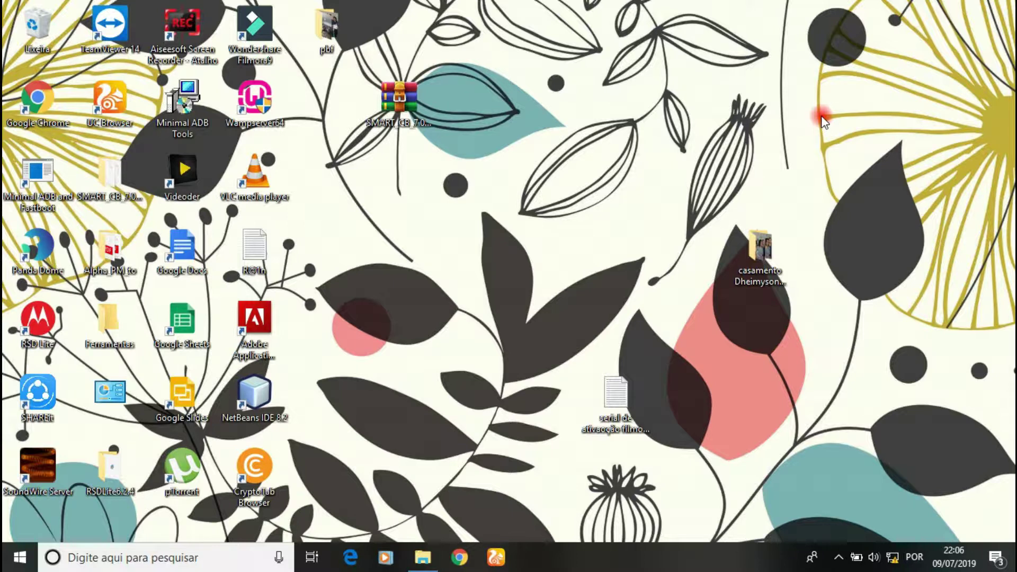
# - Launch CMD from the Run box and run ipconfig to list the network adapters
pyautogui.press('super+r')
pyautogui.write('CM')
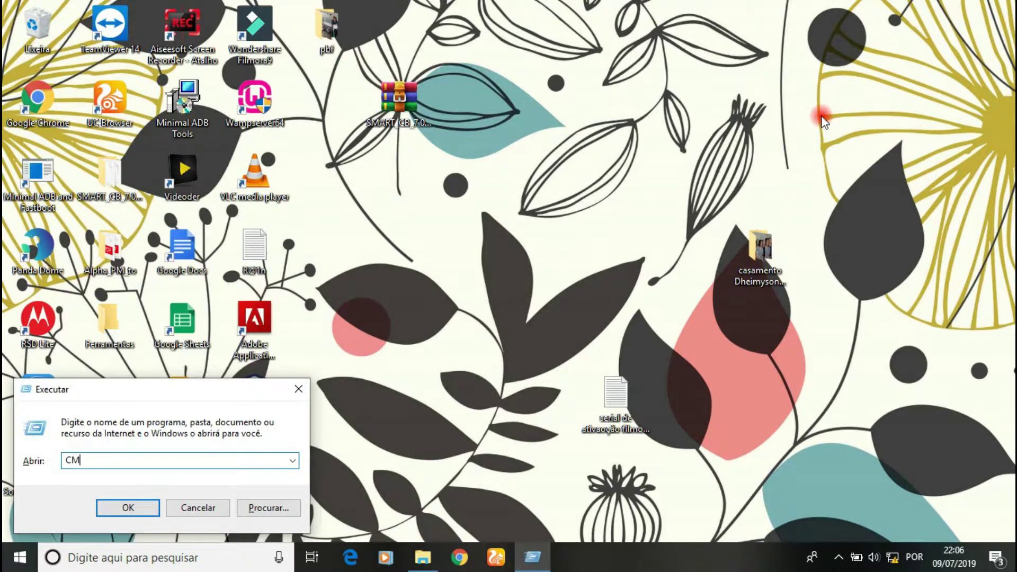
pyautogui.write('D')
pyautogui.press('Return')
pyautogui.write('ipconfig')
pyautogui.press('Return')
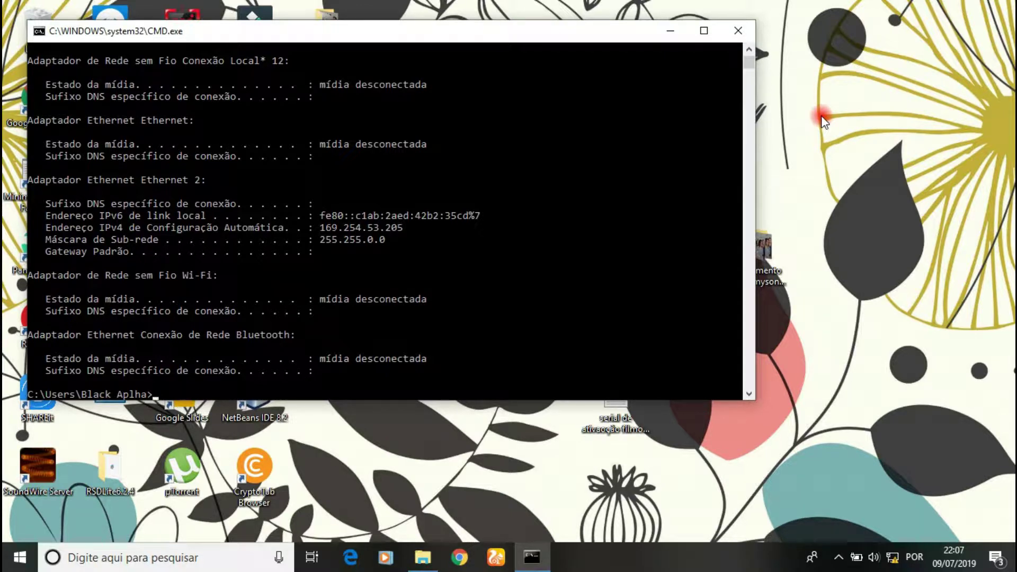
# - Rerun ipconfig, mark Ethernet 2's default gateway 192.168.0.1, and close the command window
pyautogui.write('ipconfig')
pyautogui.press('Return')
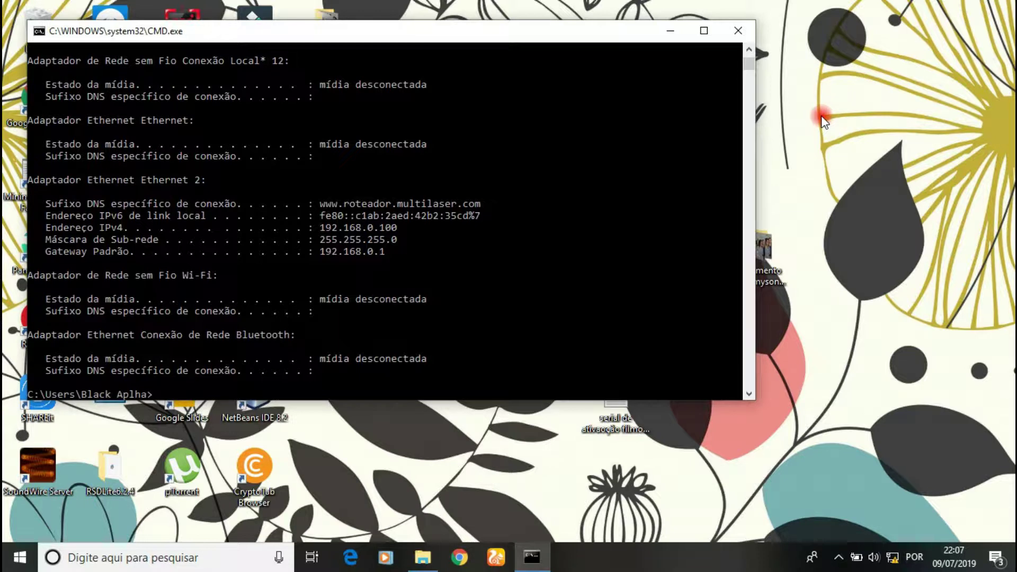
pyautogui.click(376, 250)
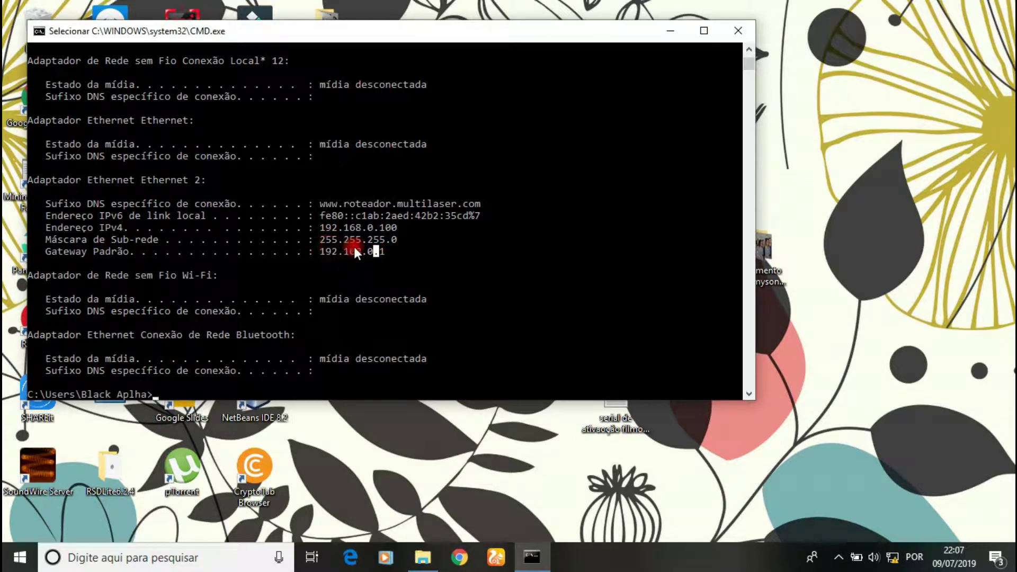
pyautogui.click(532, 502)
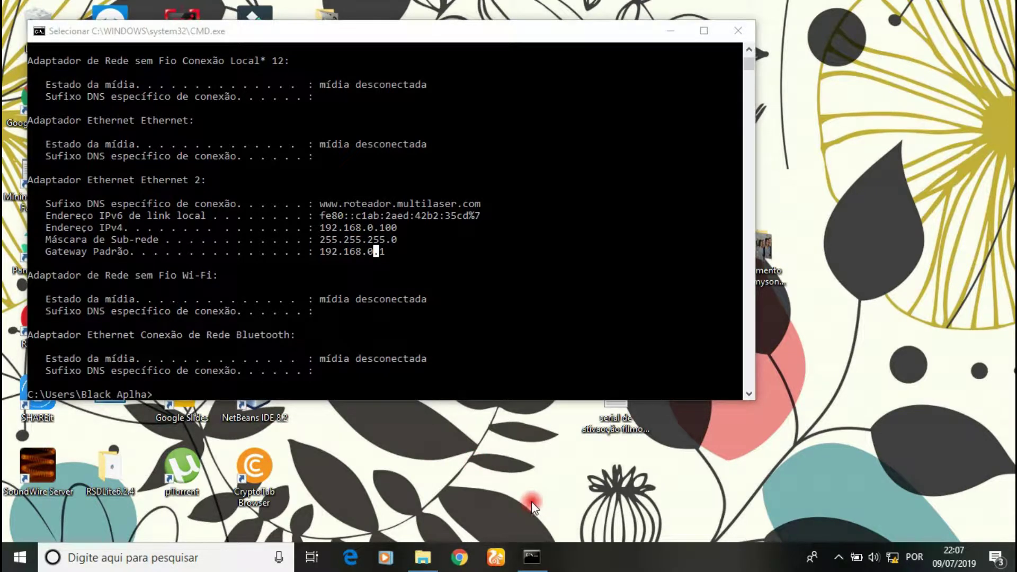
pyautogui.click(675, 31)
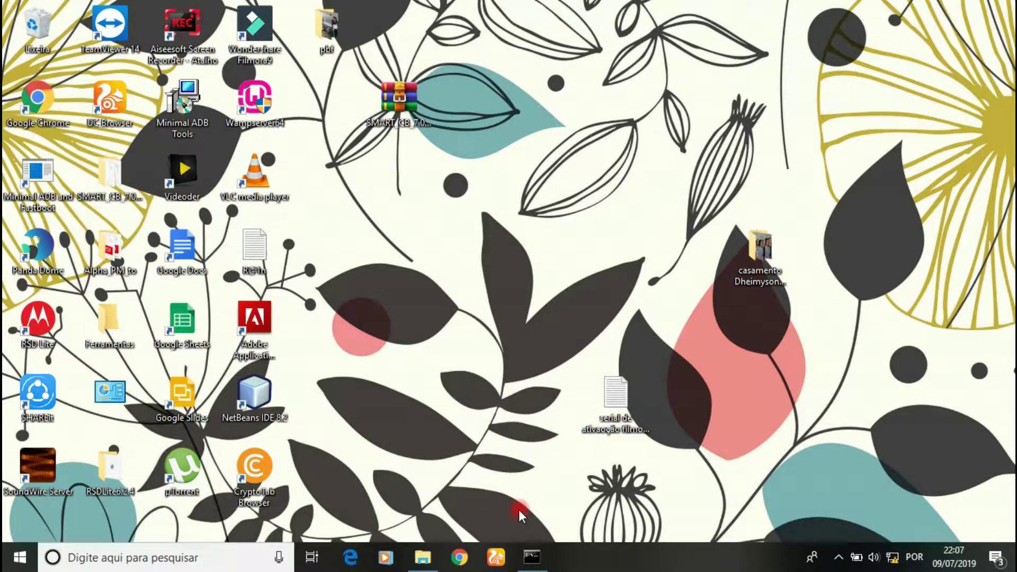
# - Open UC Browser, recheck the gateway in ipconfig, and load 192.168.0.1 in the address bar
pyautogui.click(498, 564)
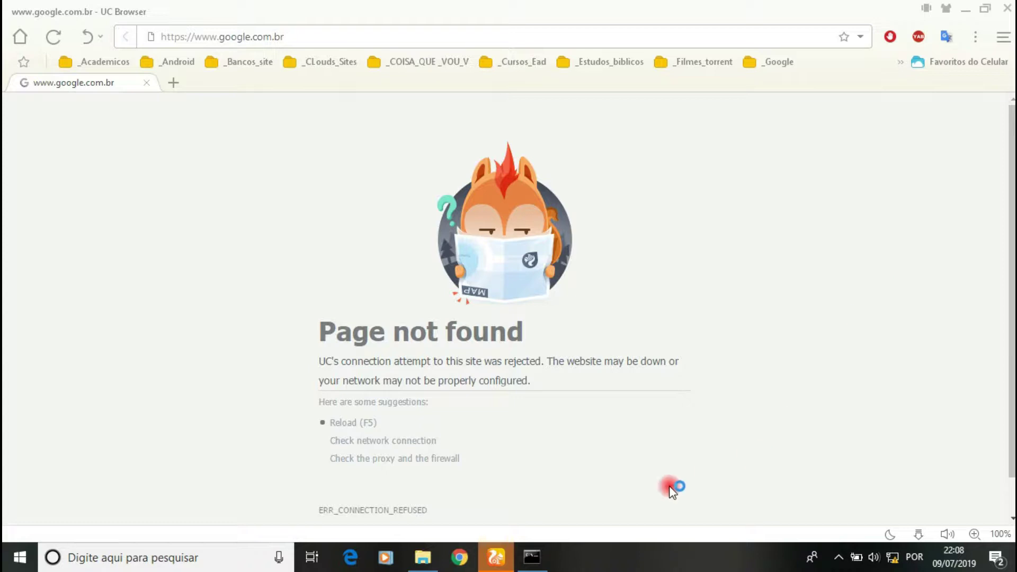
pyautogui.click(534, 556)
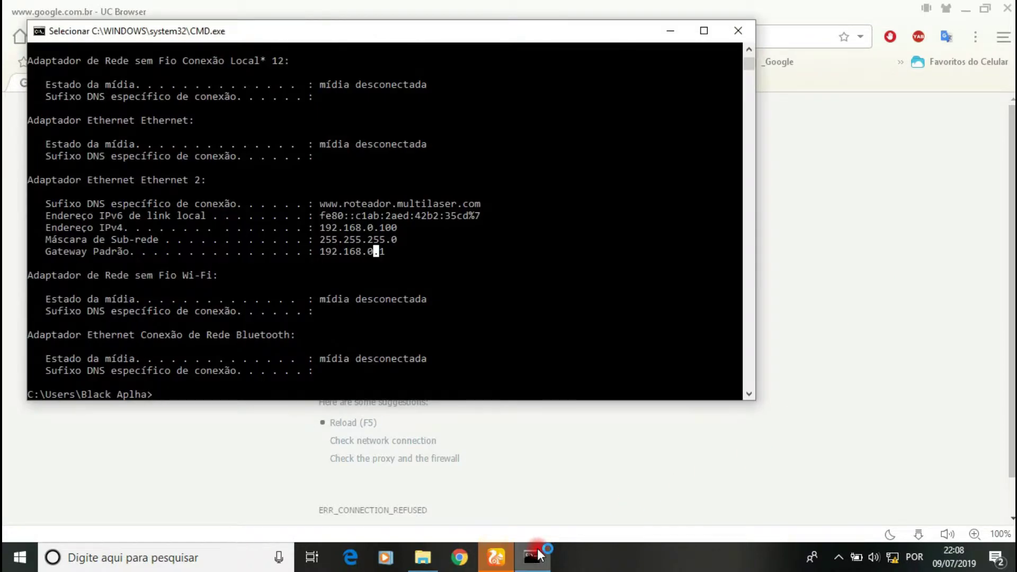
pyautogui.click(687, 477)
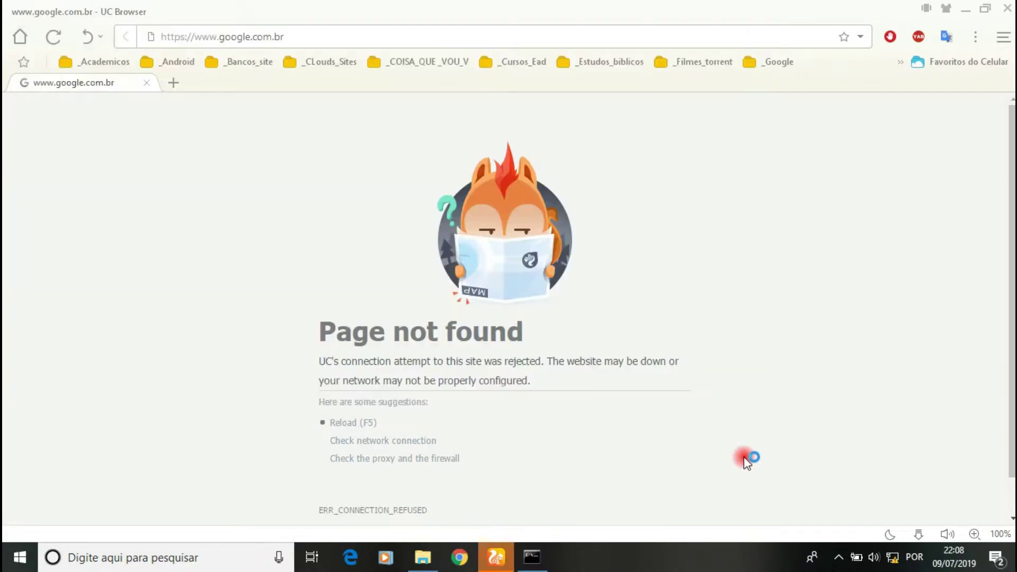
pyautogui.click(574, 29)
pyautogui.write('192.168.0.1')
pyautogui.press('Return')
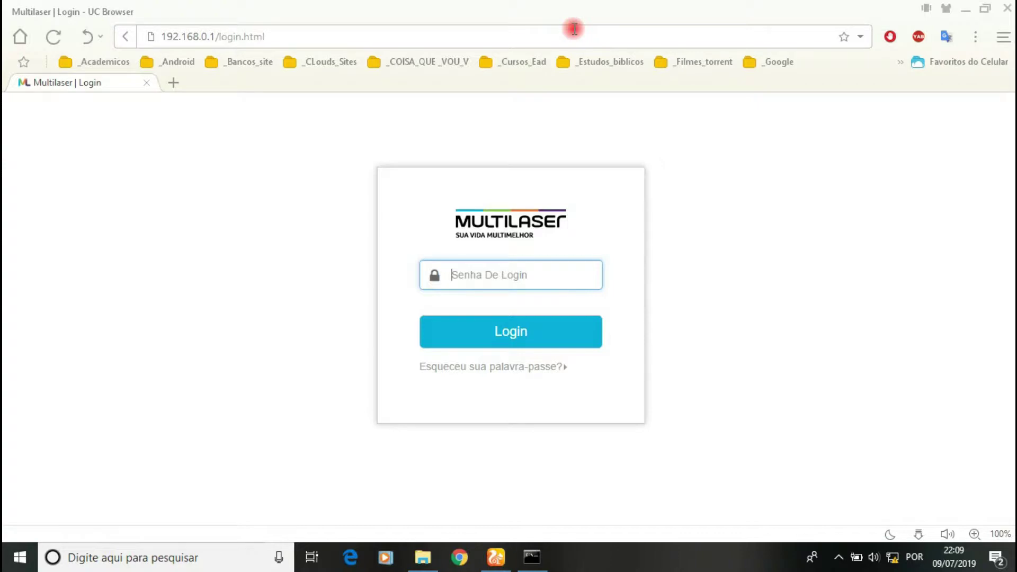
# - Enter the router's login password in Senha De Login to reach the quick setup page
pyautogui.write('ad')
pyautogui.press('BackSpace')
pyautogui.press('BackSpace')
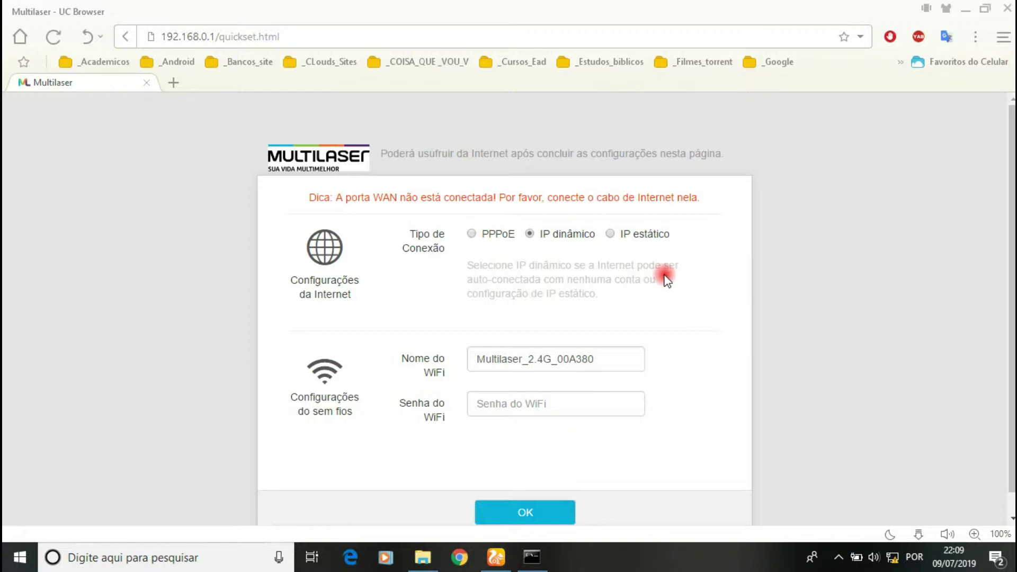
# - Rename the WiFi network to 'BLACK_ALPHA INSCREVA-SE' and submit the quick setup with OK
pyautogui.click(609, 355)
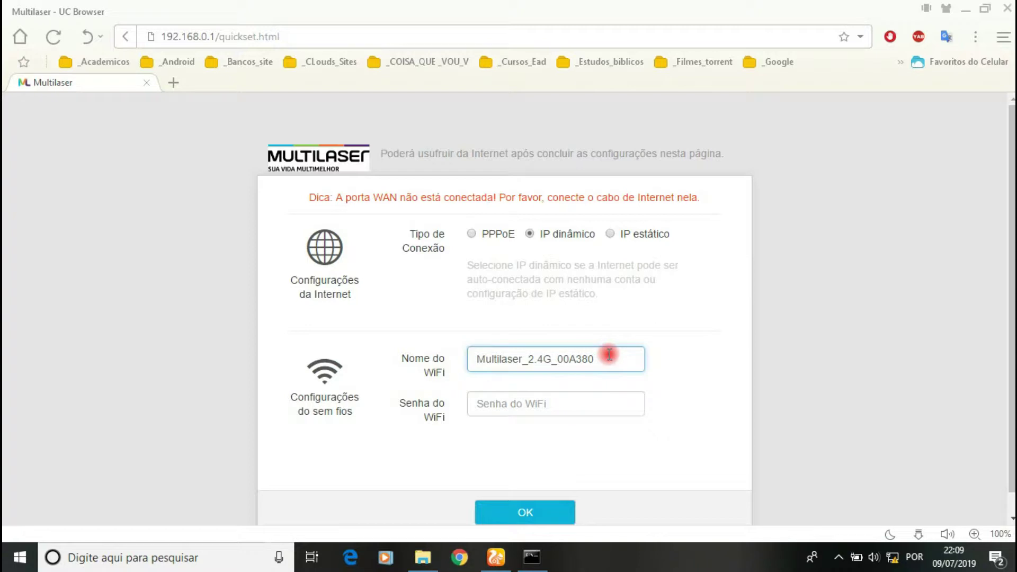
pyautogui.hotkey('ctrl', 'a')
pyautogui.write('l')
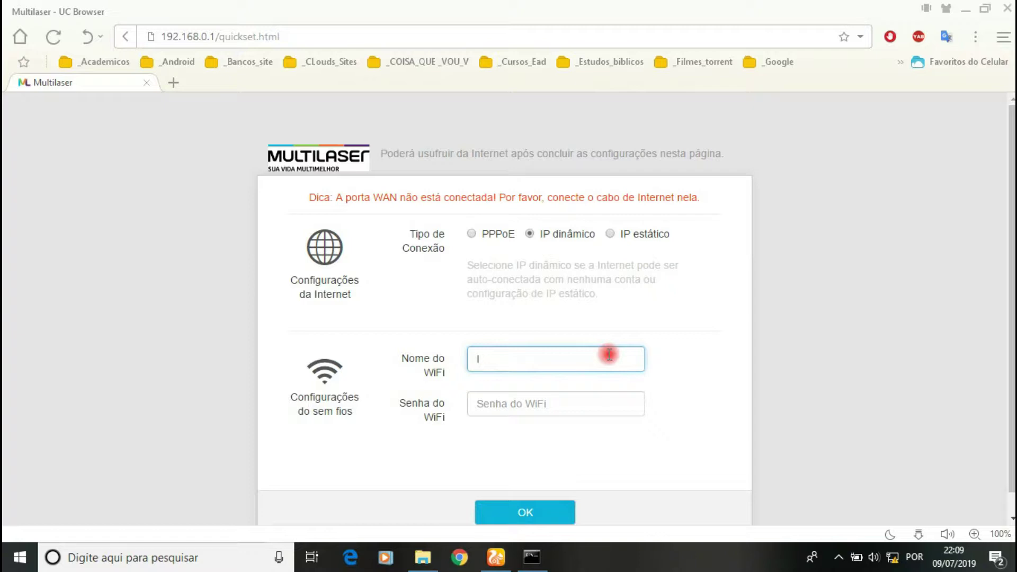
pyautogui.press('BackSpace')
pyautogui.write('iN')
pyautogui.press('BackSpace')
pyautogui.press('BackSpace')
pyautogui.write('INSCREVAM')
pyautogui.press('BackSpace')
pyautogui.write('-SE')
pyautogui.write(' skl')
pyautogui.press('BackSpace')
pyautogui.press('BackSpace')
pyautogui.press('BackSpace')
pyautogui.write('BLACK')
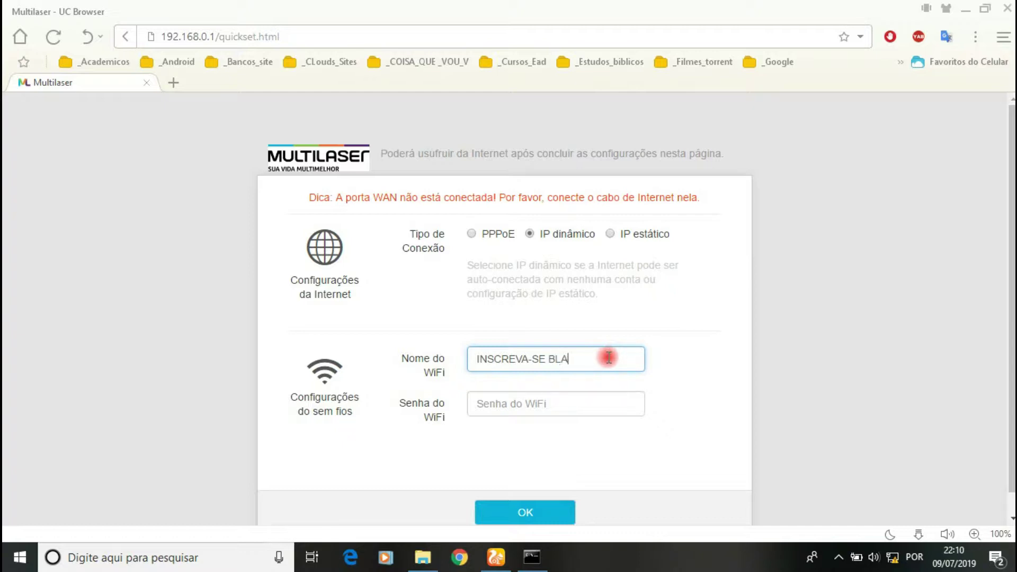
pyautogui.write('_')
pyautogui.write('ZO')
pyautogui.press('BackSpace')
pyautogui.press('BackSpace')
pyautogui.write('LAH')
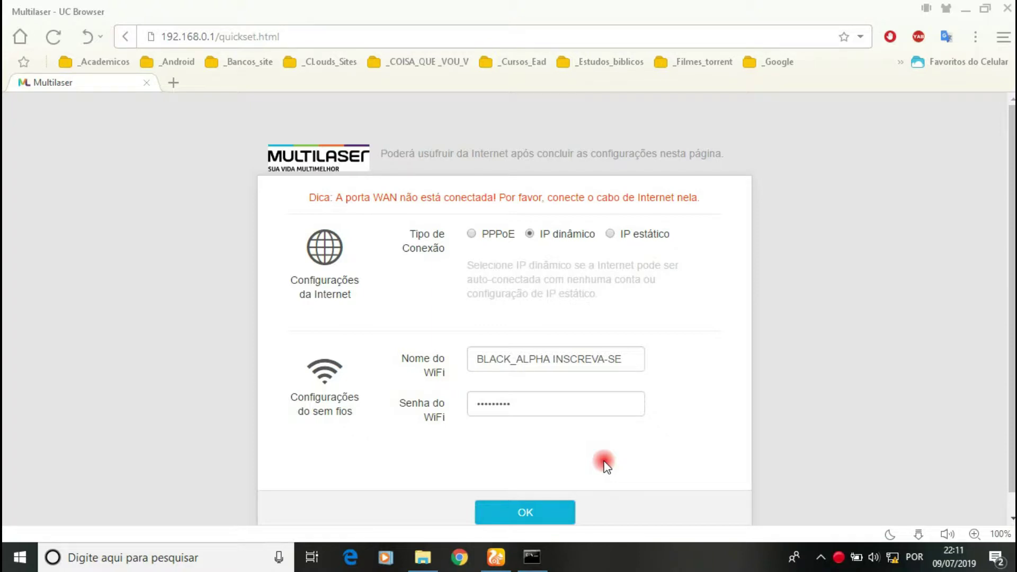
pyautogui.click(542, 506)
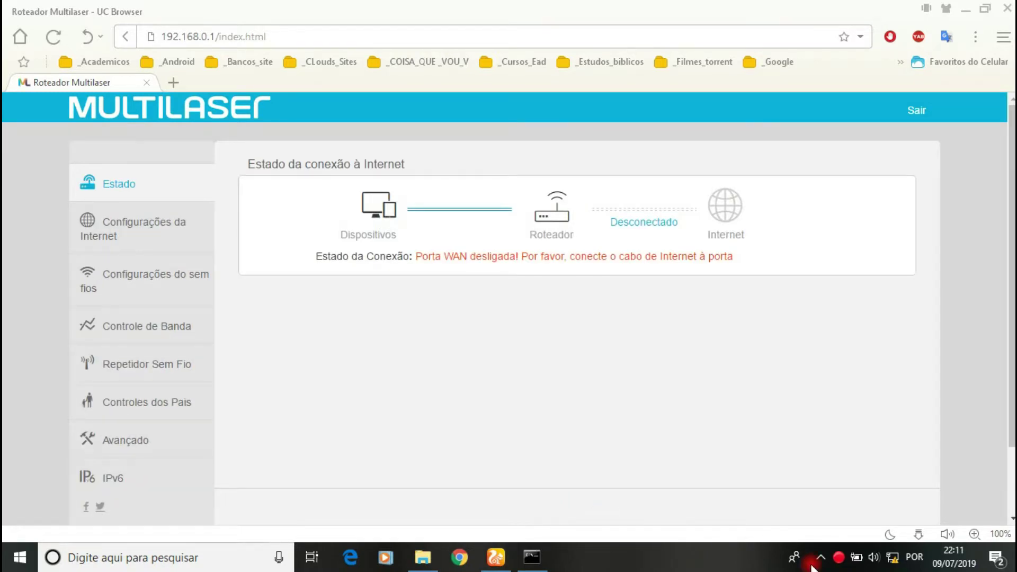
# - Toggle the PC's Wi-Fi on and back off, returning to the router status page
pyautogui.click(892, 565)
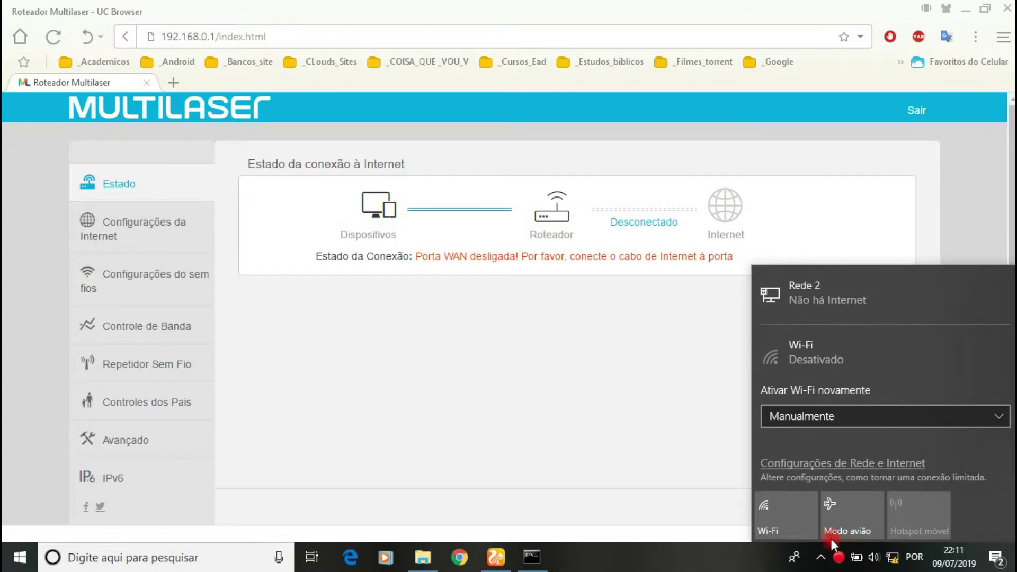
pyautogui.click(774, 528)
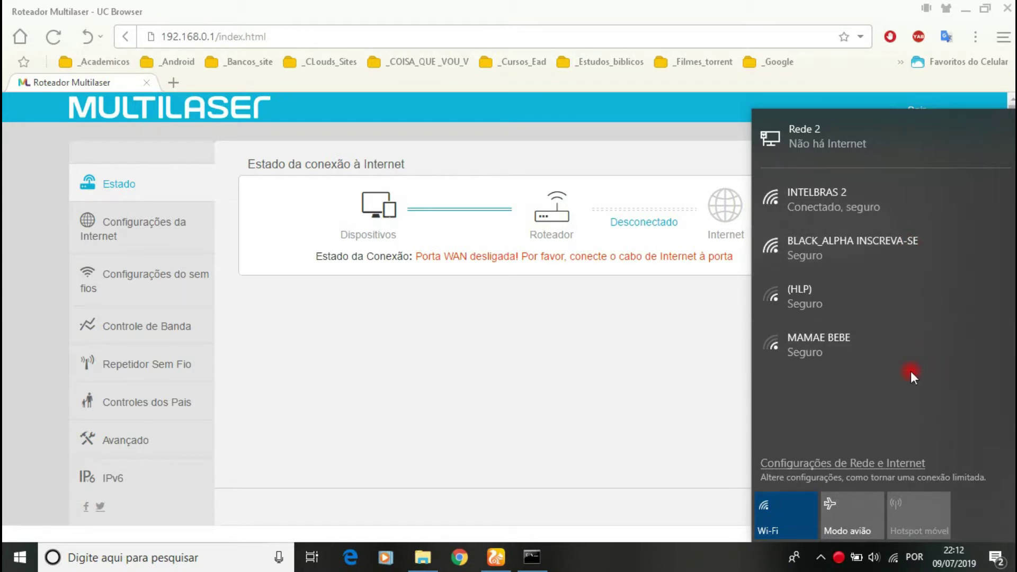
pyautogui.click(788, 495)
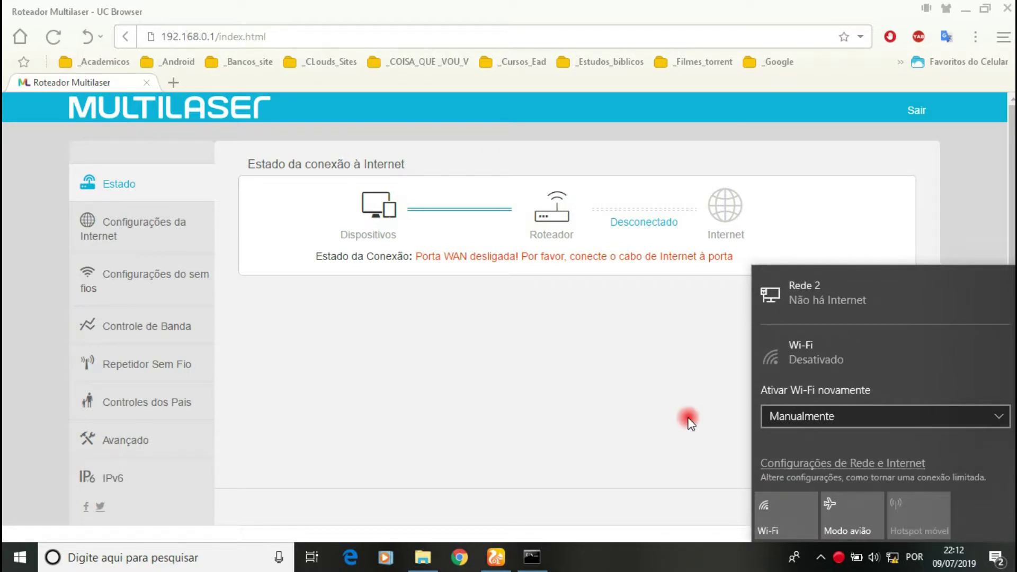
pyautogui.click(249, 374)
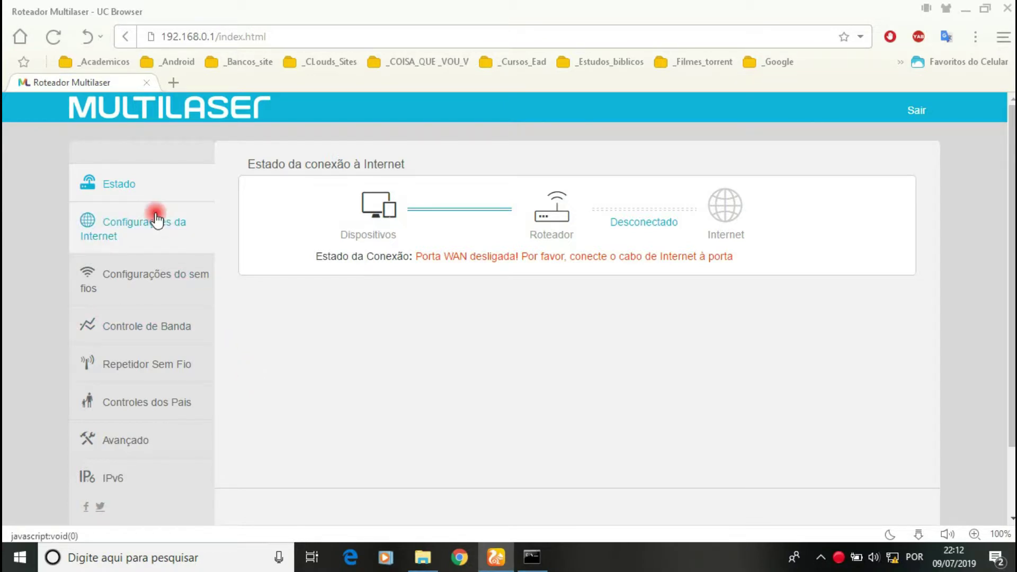
# - Browse the internet, wireless and Controle de Banda pages, then open Repetidor Sem Fio
pyautogui.click(111, 223)
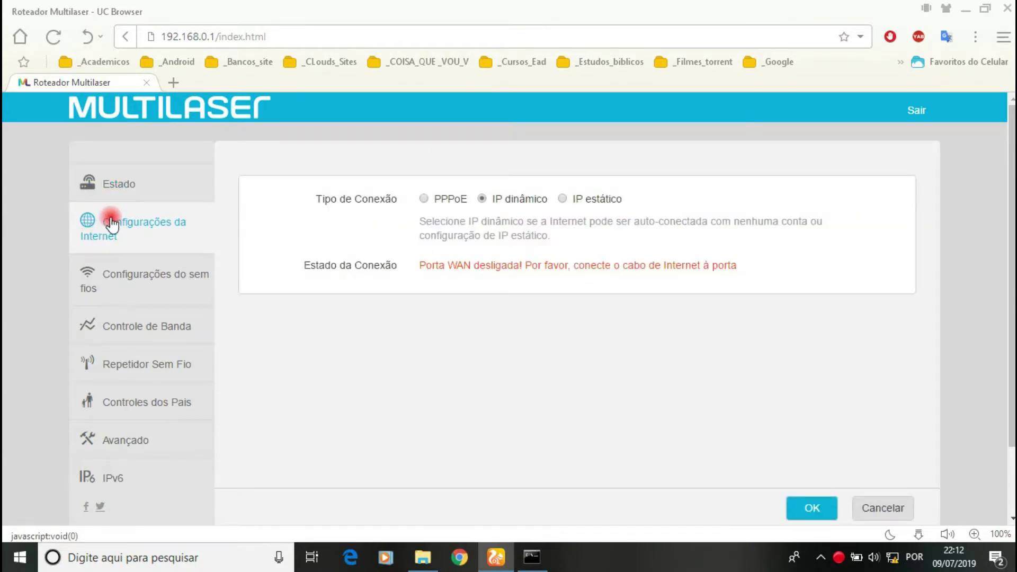
pyautogui.click(139, 279)
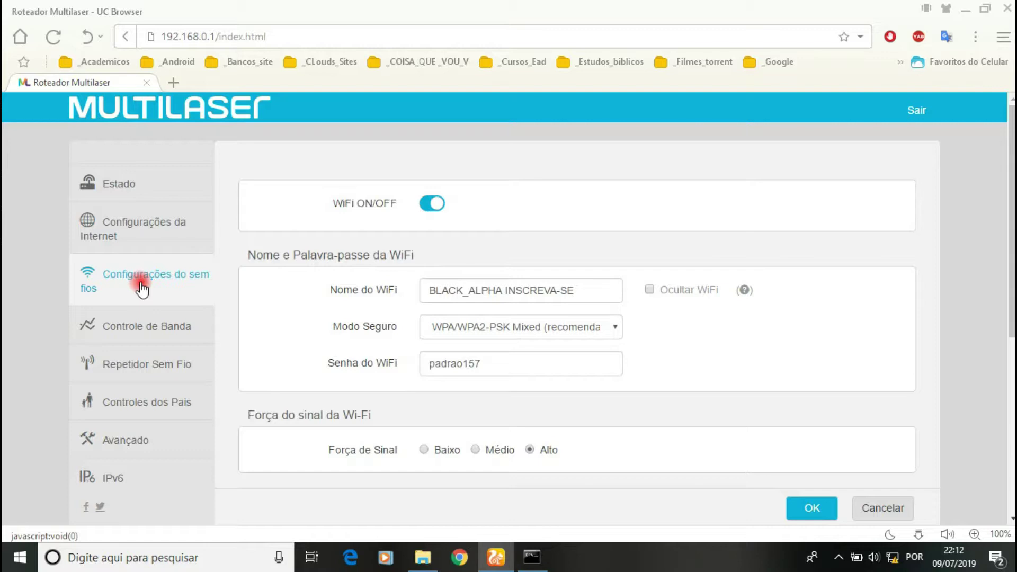
pyautogui.click(148, 327)
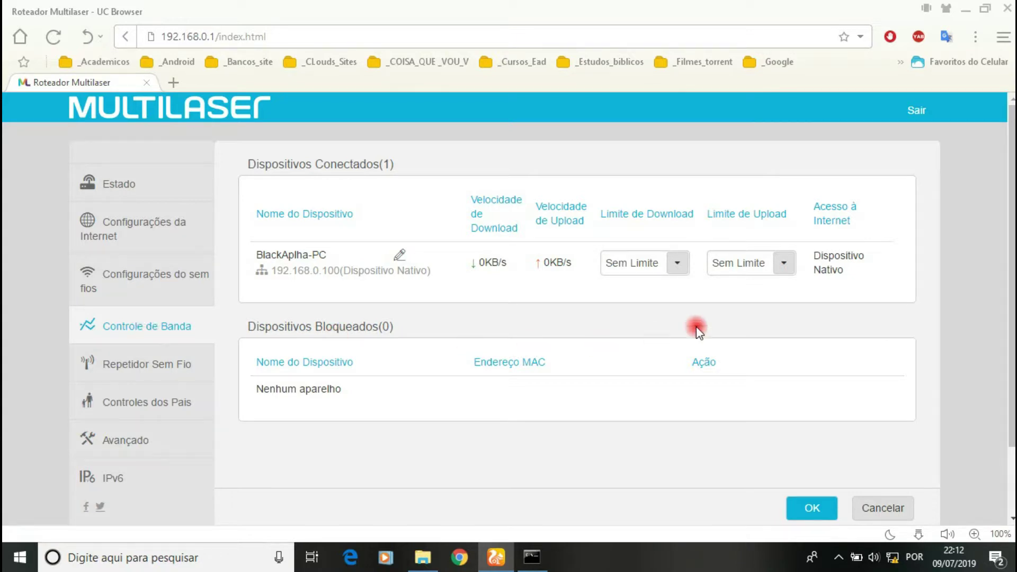
pyautogui.click(673, 264)
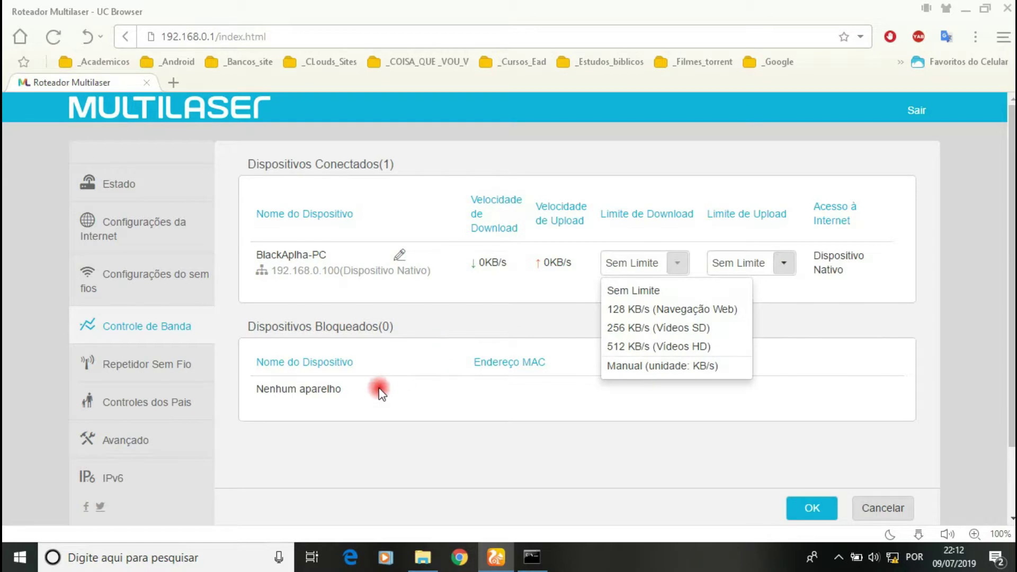
pyautogui.click(197, 376)
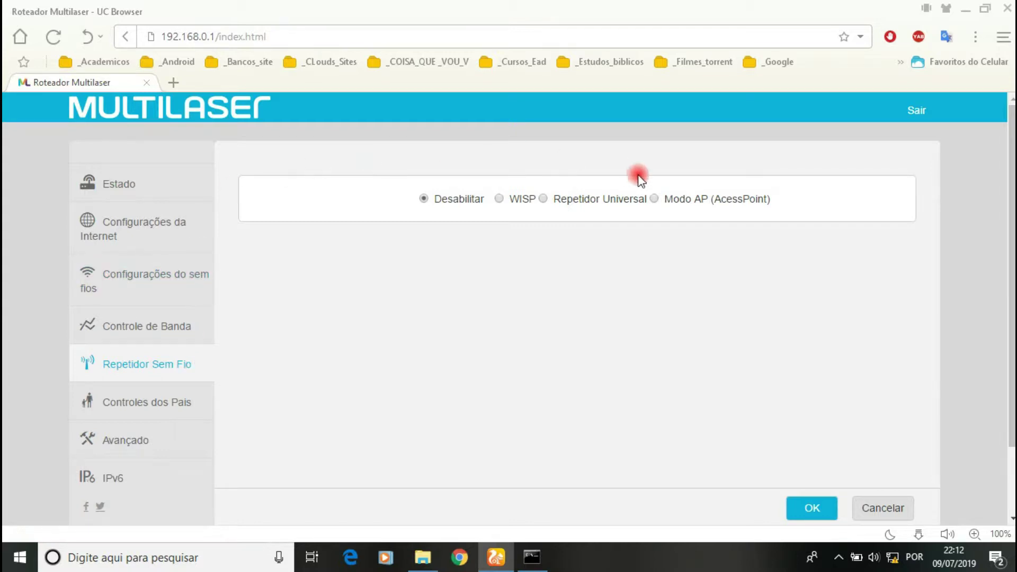
# - Set Repetidor Universal on INTELBRAS with its WiFi password, save, and confirm the router restart
pyautogui.click(544, 199)
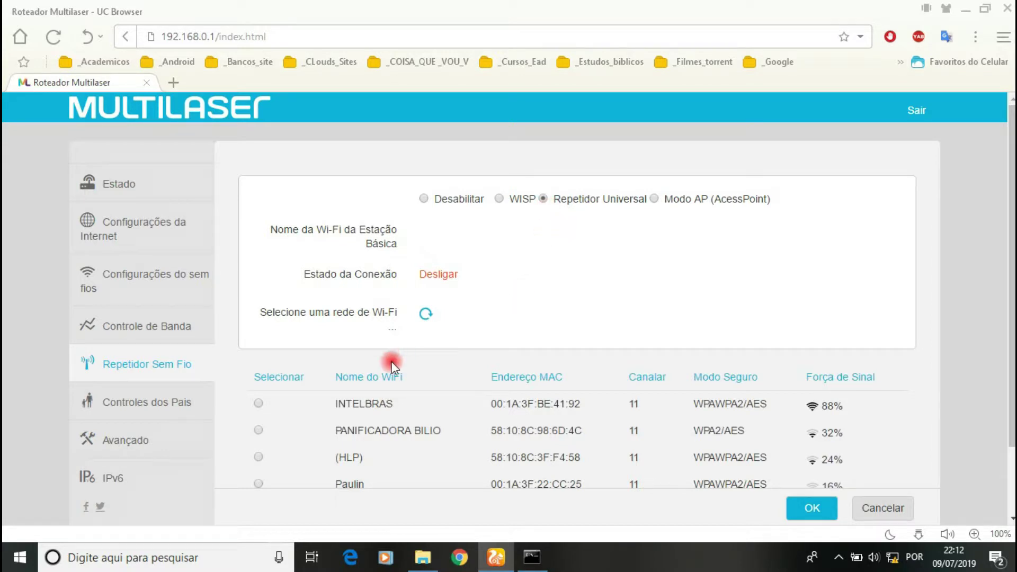
pyautogui.click(258, 402)
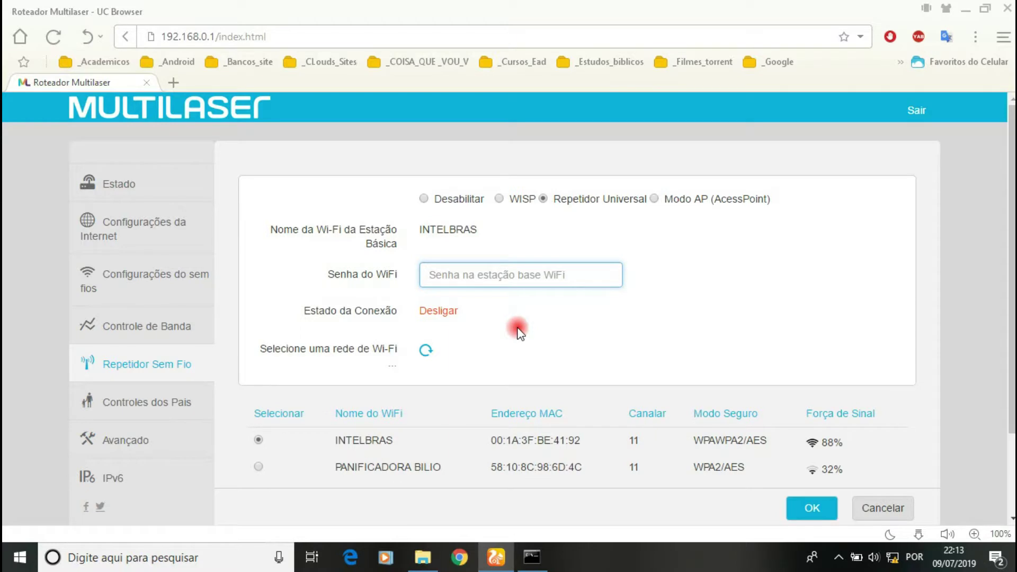
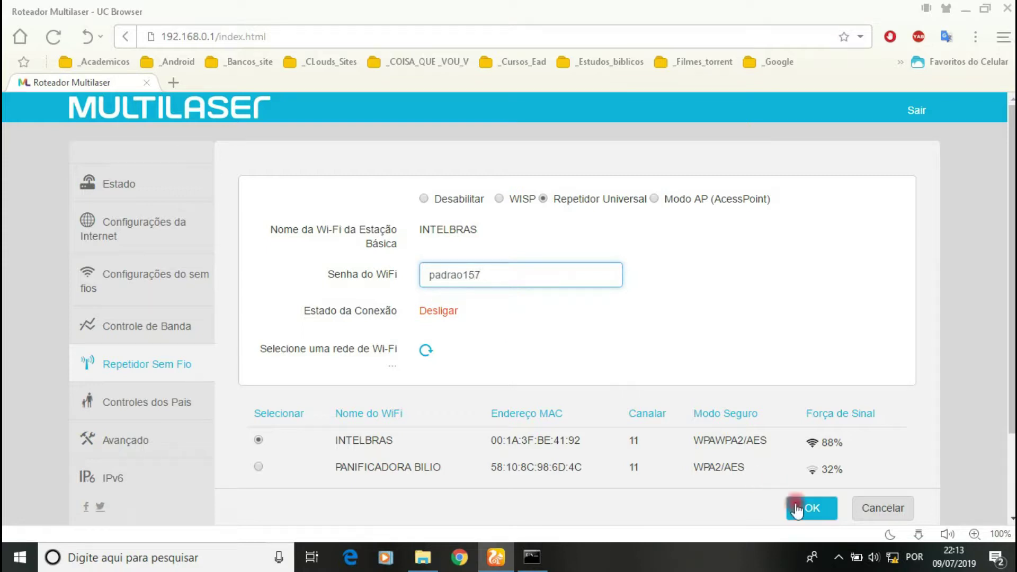
pyautogui.click(811, 508)
pyautogui.click(457, 384)
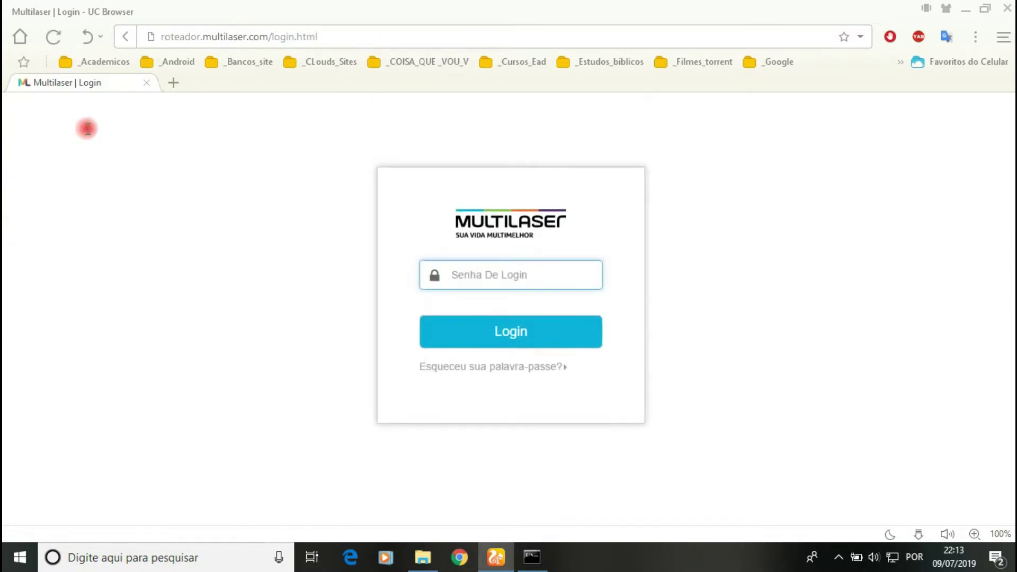
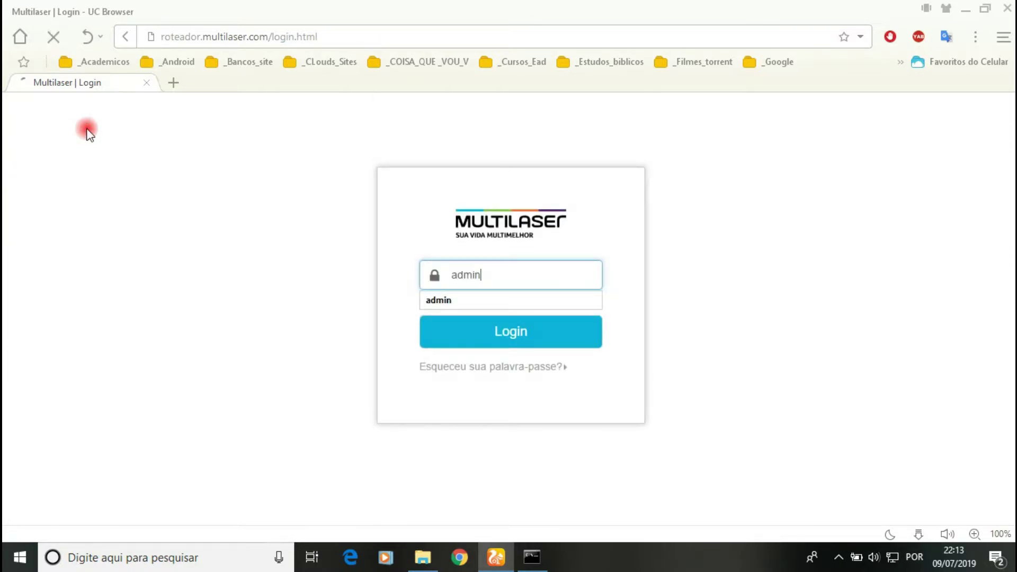
# - Log back in with the router password to see the bridge-established status
pyautogui.click(460, 329)
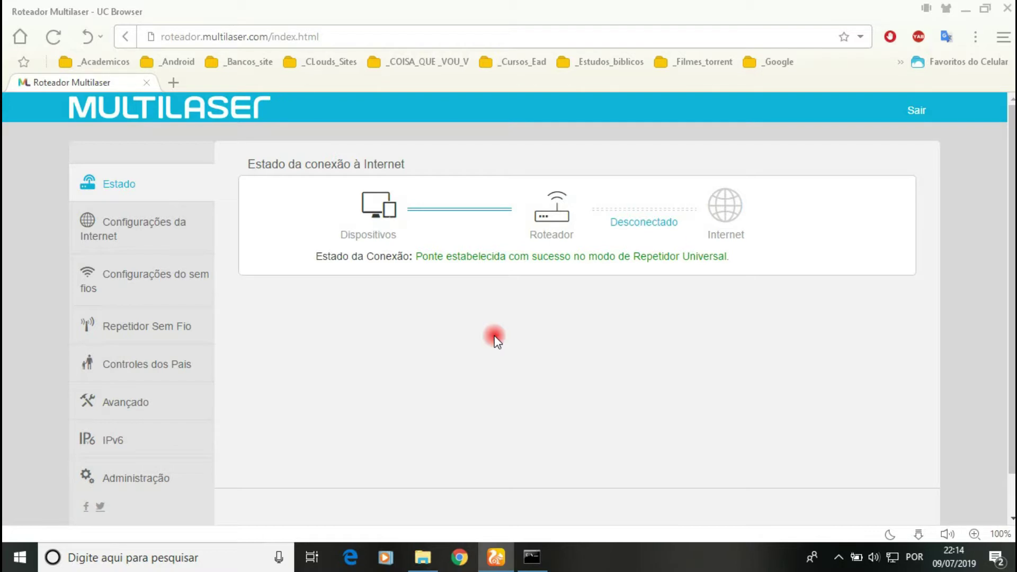
# - Browse Controles dos Pais, Avançado and IPv6, ending on the Administração page
pyautogui.click(166, 371)
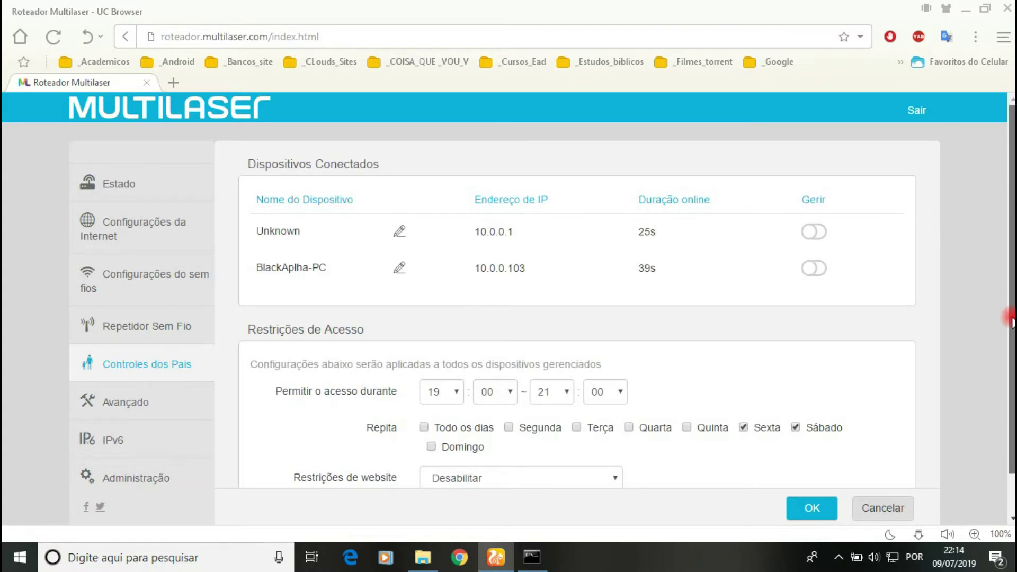
pyautogui.moveTo(1012, 321); pyautogui.dragTo(1006, 375)
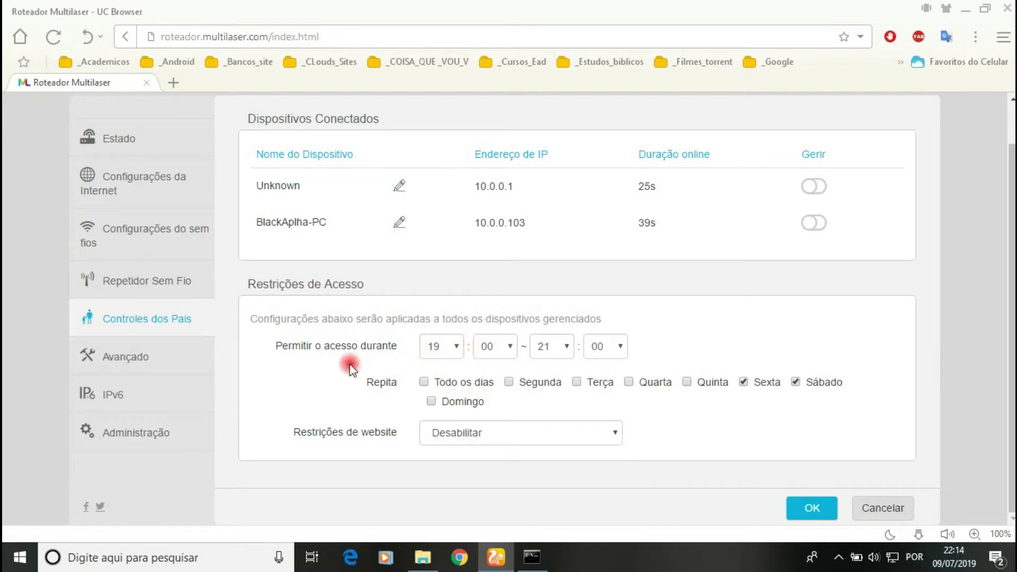
pyautogui.click(175, 376)
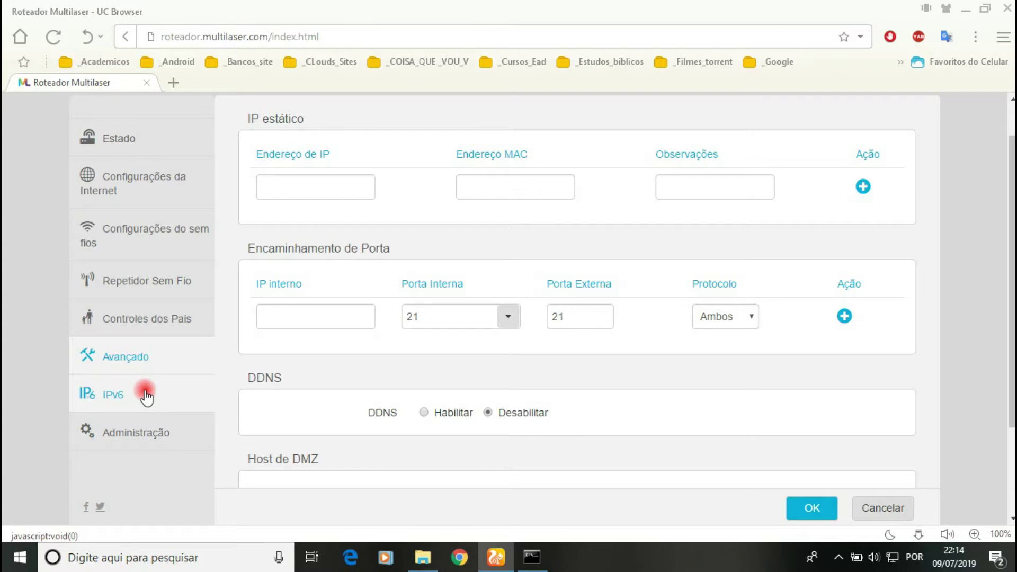
pyautogui.click(125, 400)
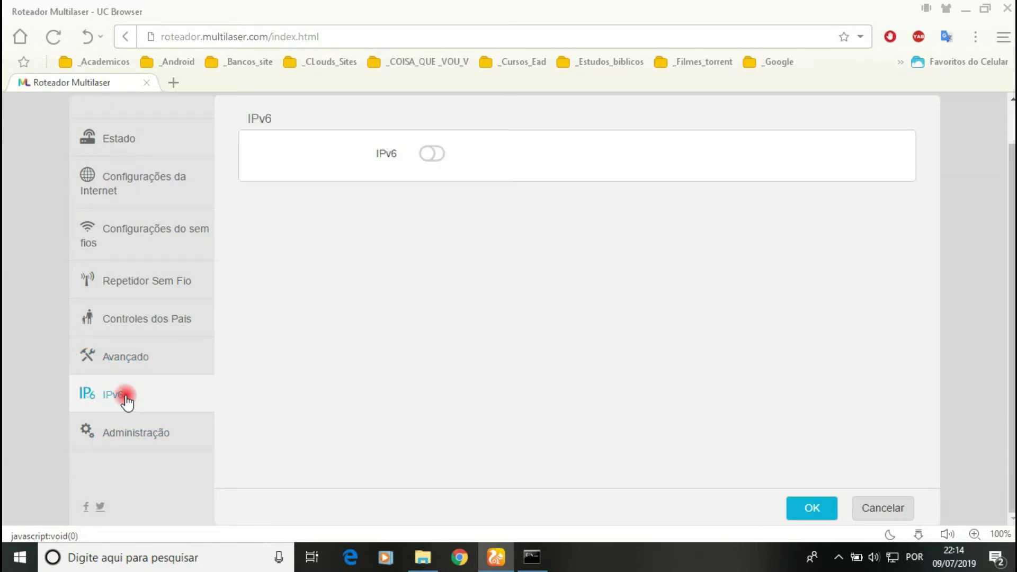
pyautogui.click(139, 443)
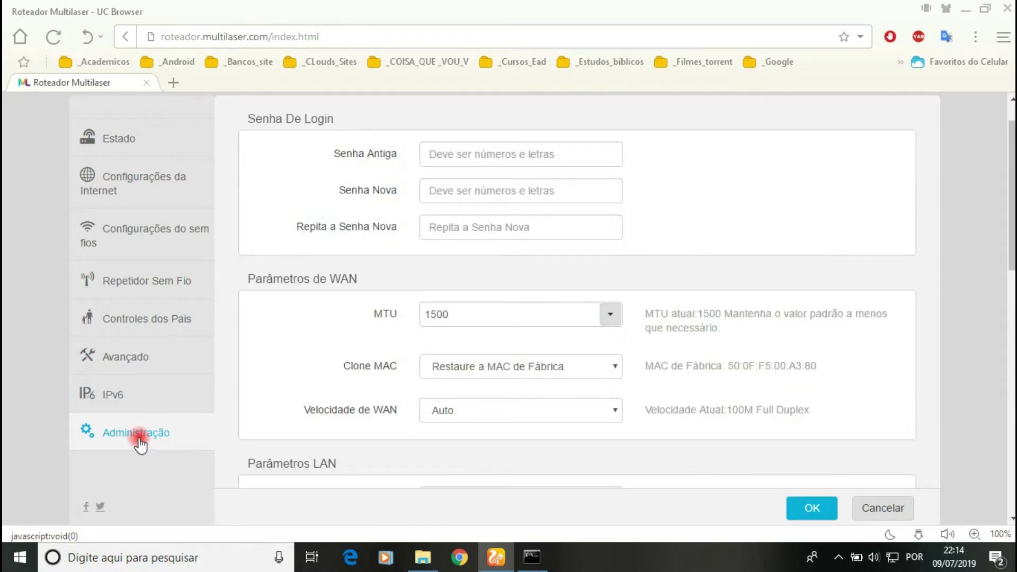
# - Enter the current login password in Senha Antiga and the new password in Senha Nova
pyautogui.click(488, 150)
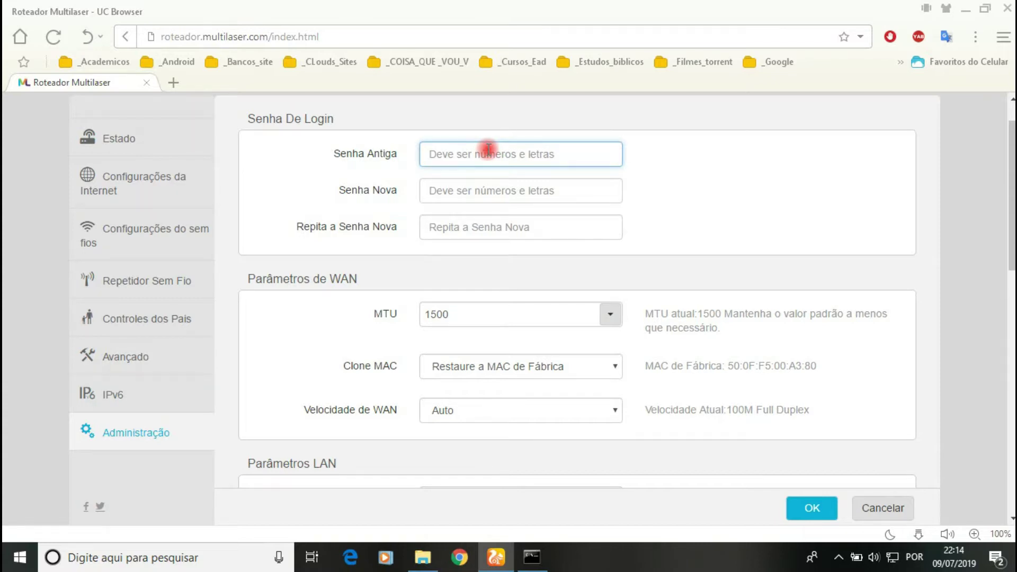
pyautogui.press('Tab')
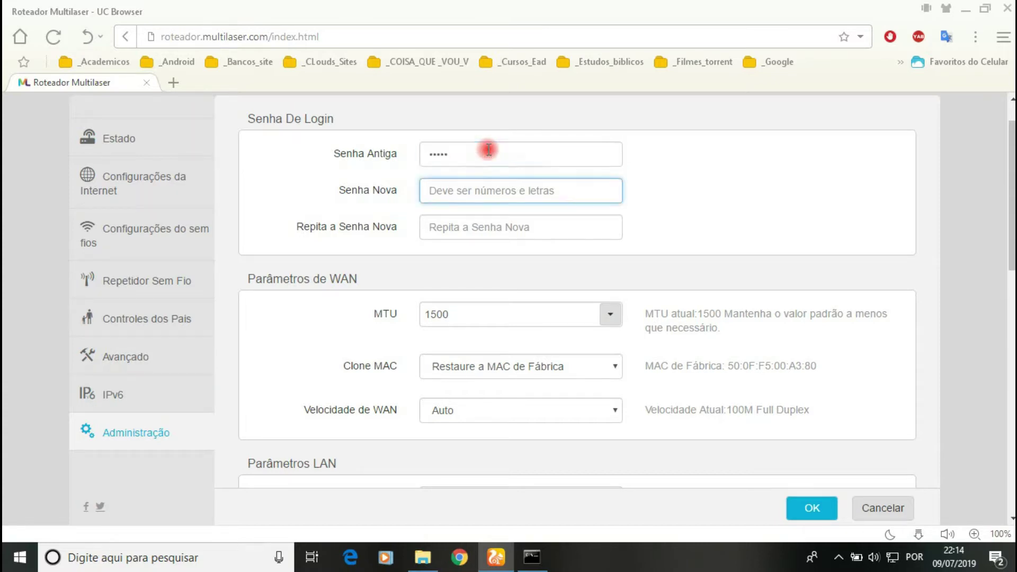
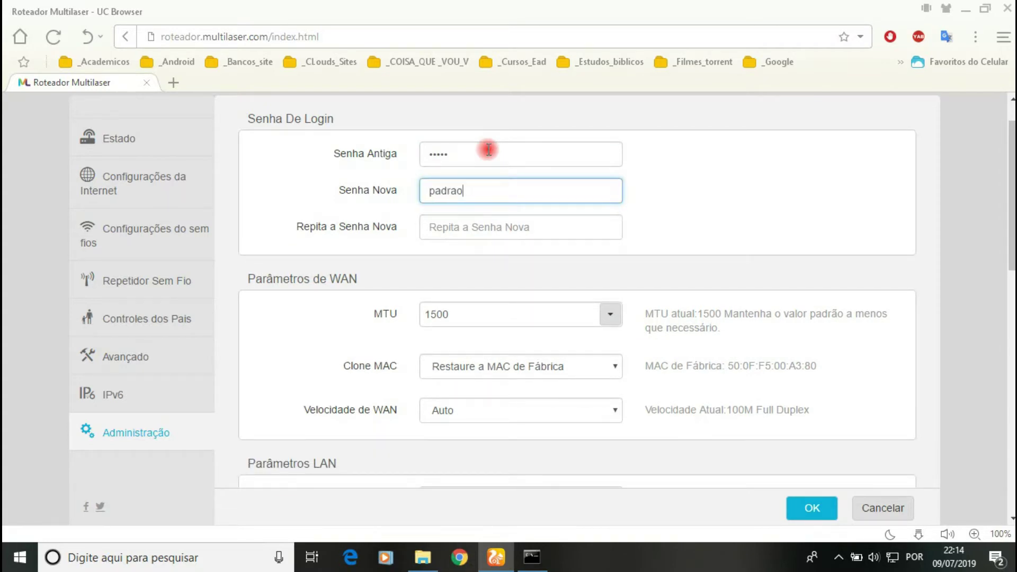
# - Dismiss the accidental print dialog and fill Repita a Senha Nova with the new password
pyautogui.hotkey('ctrl', 'p')
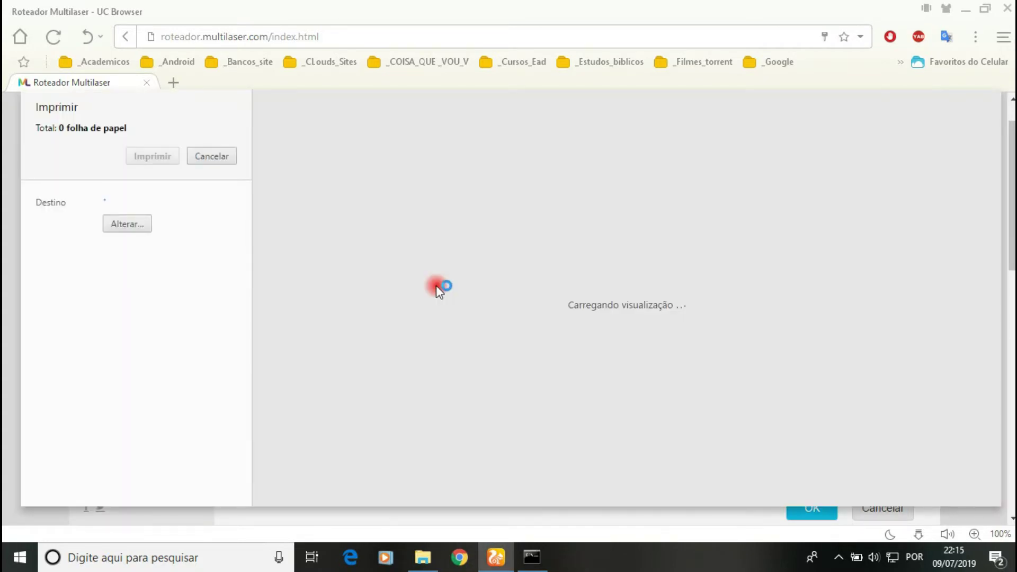
pyautogui.click(218, 155)
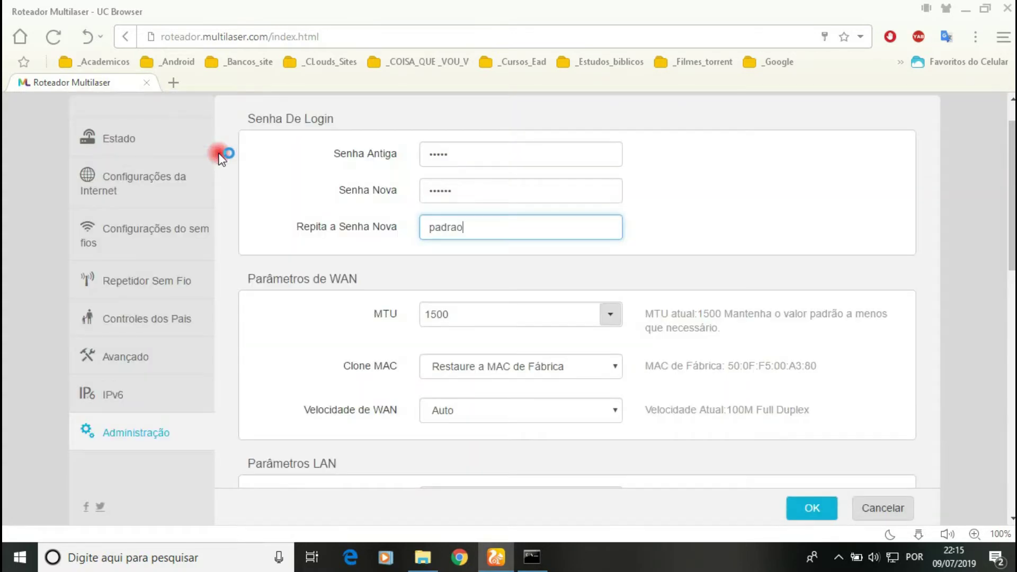
pyautogui.click(601, 268)
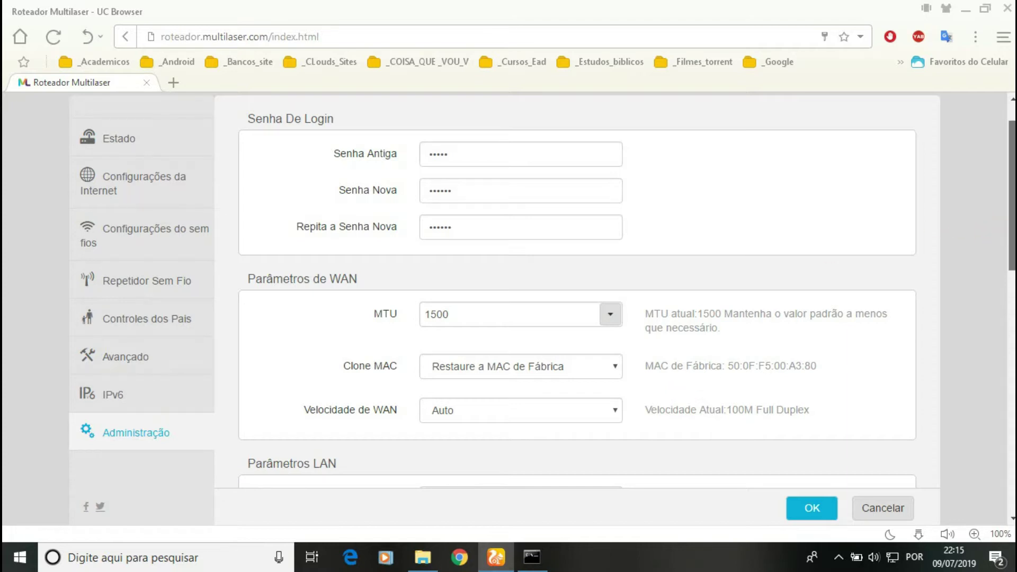
pyautogui.scroll(-1, 577, 292)
pyautogui.scroll(-2, 542, 289)
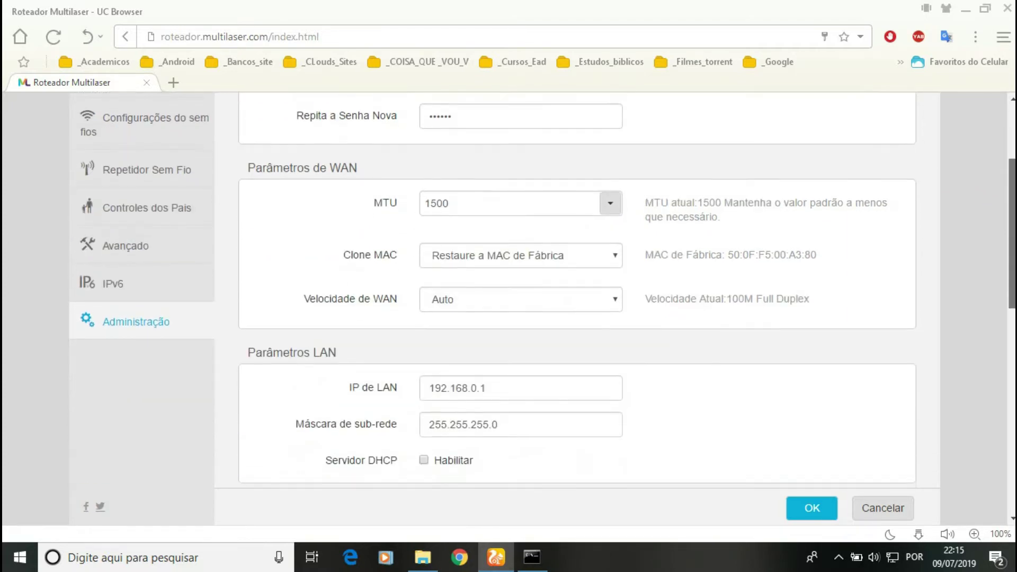
pyautogui.scroll(-2, 542, 290)
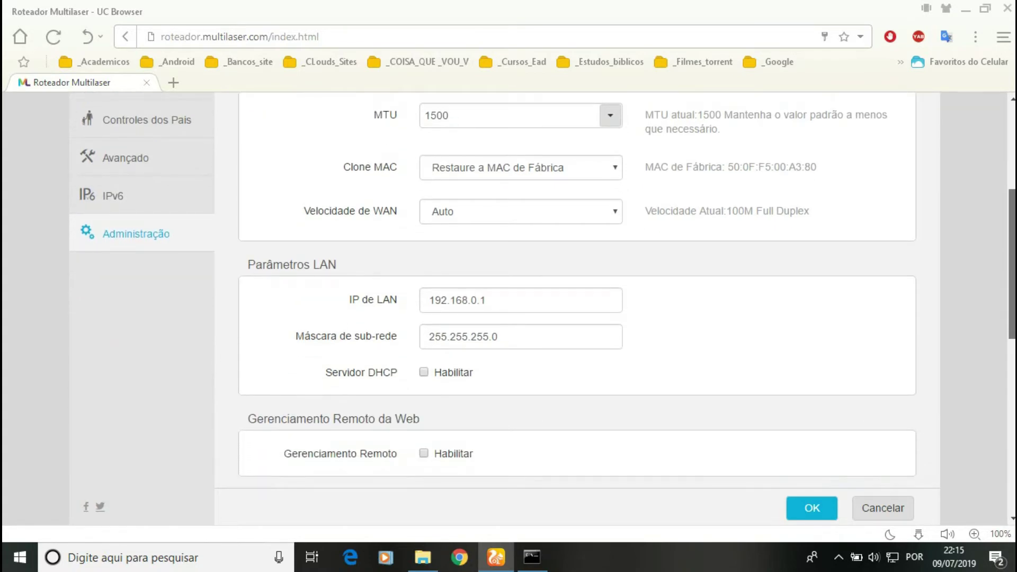
pyautogui.scroll(-2, 542, 287)
pyautogui.scroll(-1, 577, 292)
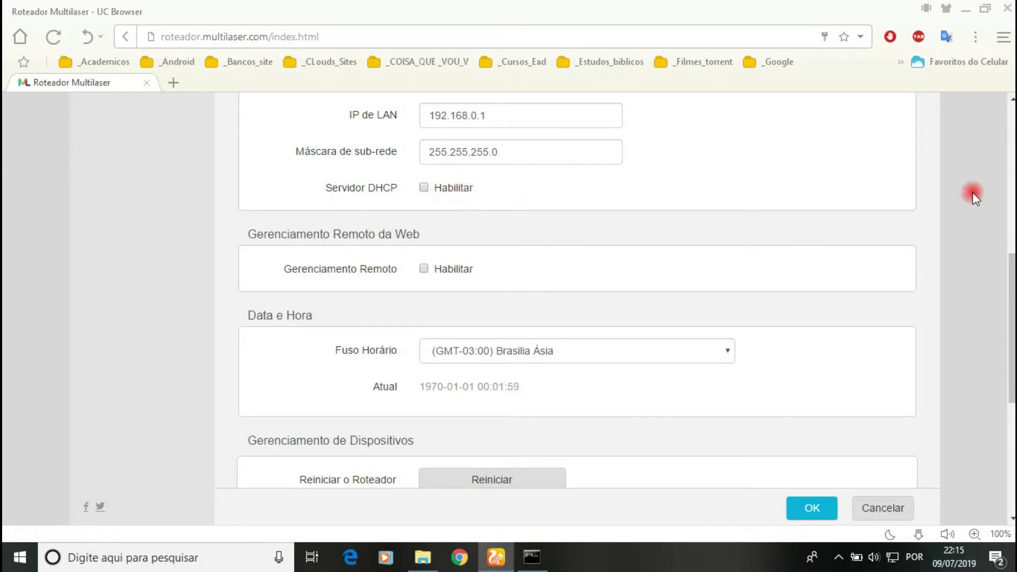
pyautogui.moveTo(1011, 273); pyautogui.dragTo(1011, 123)
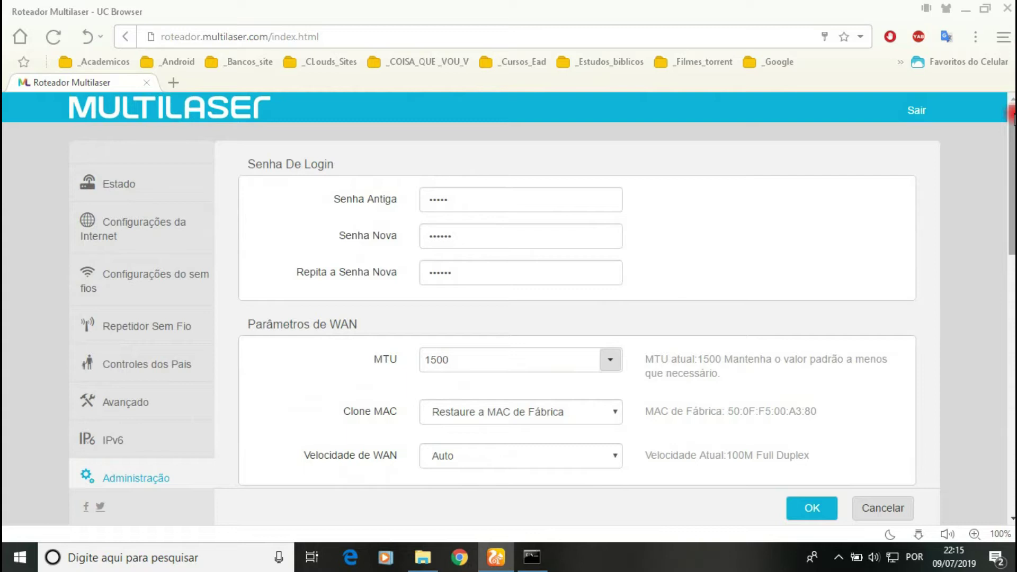
# - Review the Estado status and Configurações da Internet pages, then start a blank browser tab
pyautogui.click(165, 182)
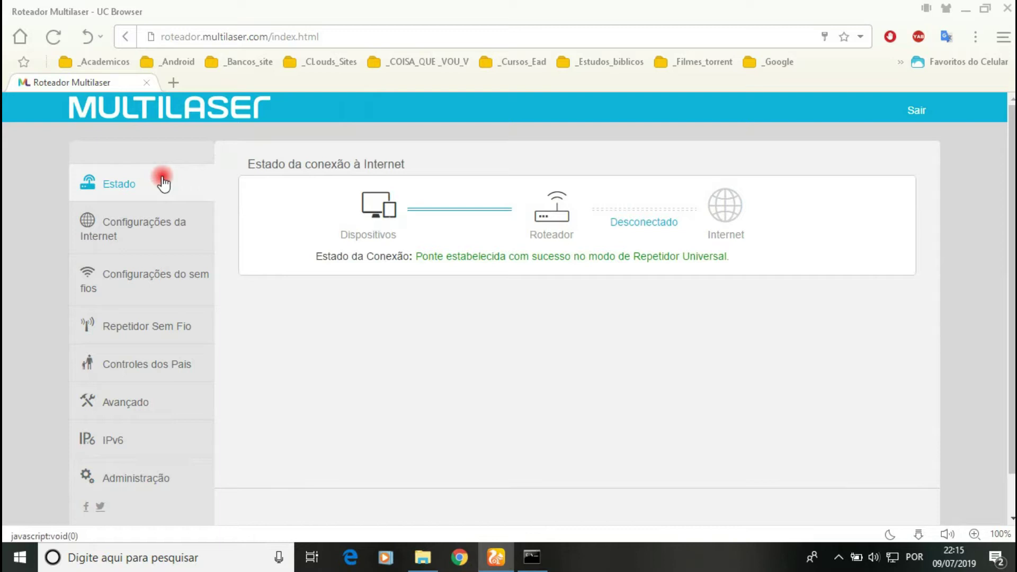
pyautogui.click(159, 225)
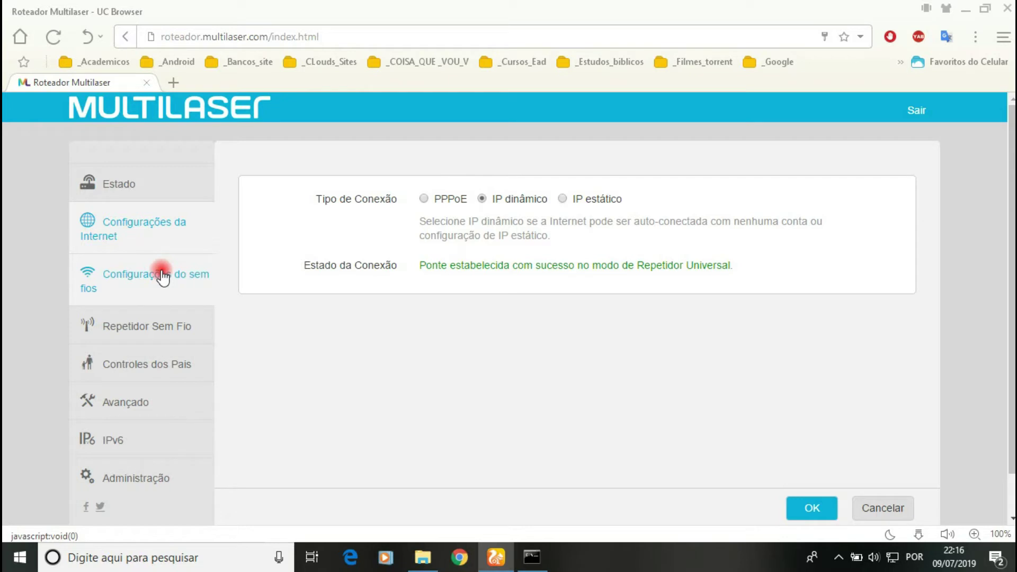
pyautogui.click(174, 84)
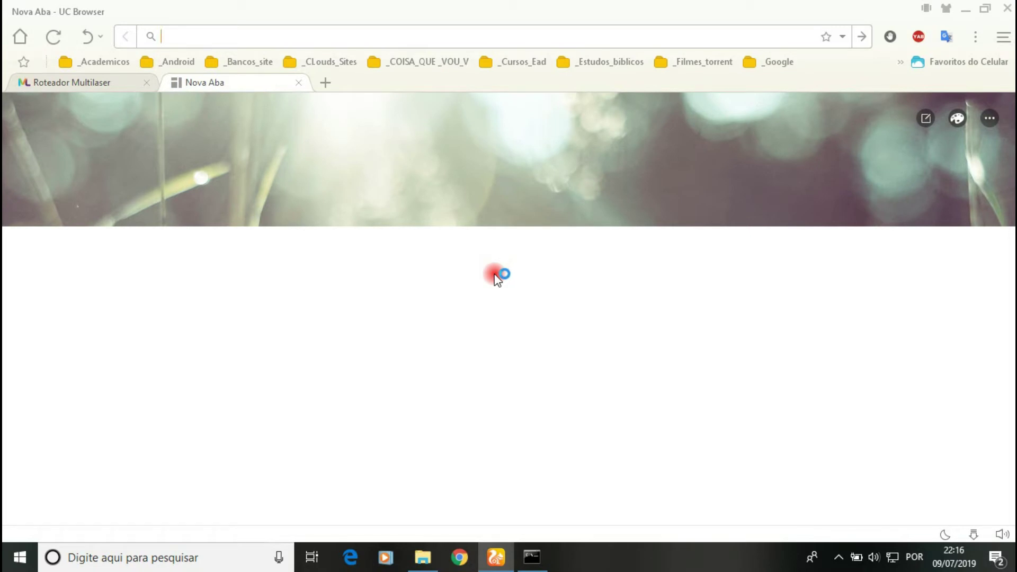
# - Load youtube.com from the 'you' address suggestion, dismissing the stray Windows Run prompt
pyautogui.write('you')
pyautogui.click(183, 62)
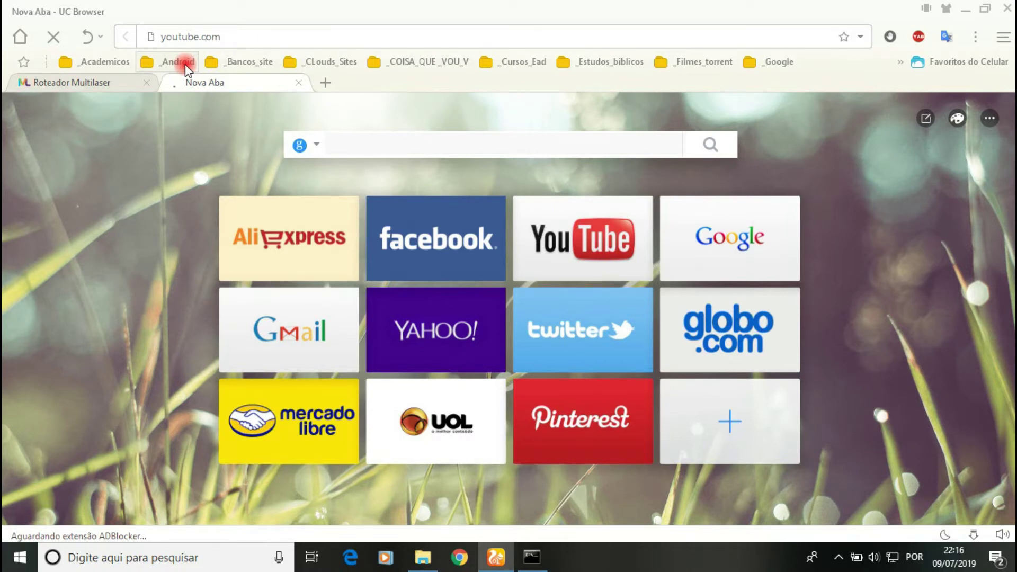
pyautogui.press('super+r')
pyautogui.press('Escape')
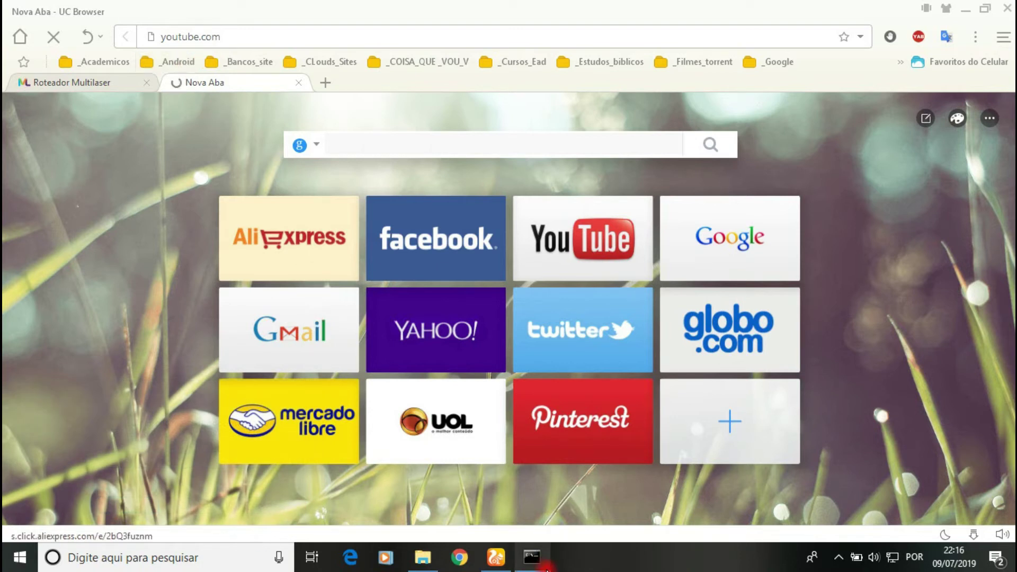
# - Ping google.com in Command Prompt (4/4 replies, 113ms average), then close the console
pyautogui.click(533, 557)
pyautogui.write('p')
pyautogui.write('ing')
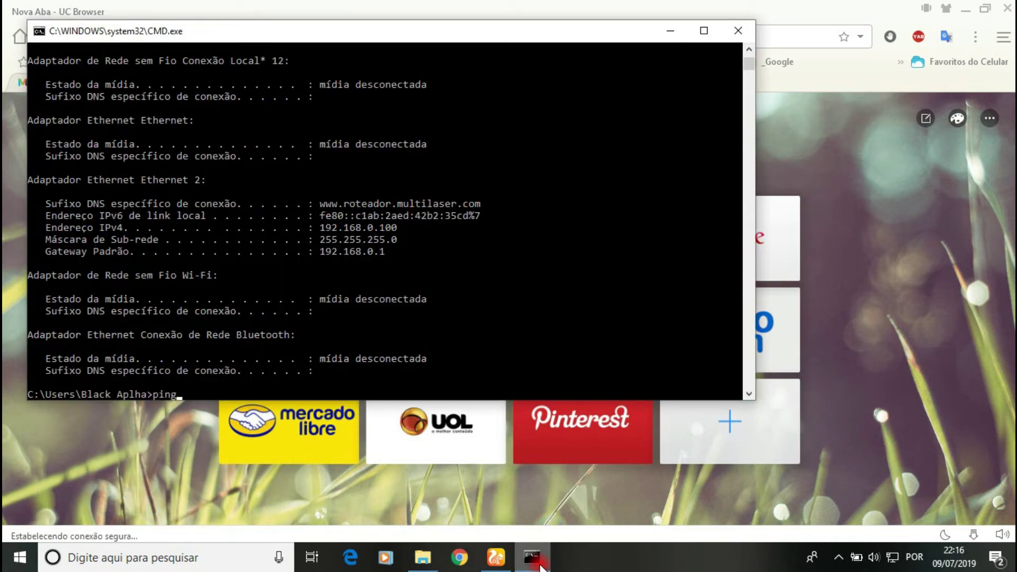
pyautogui.write(' google.com')
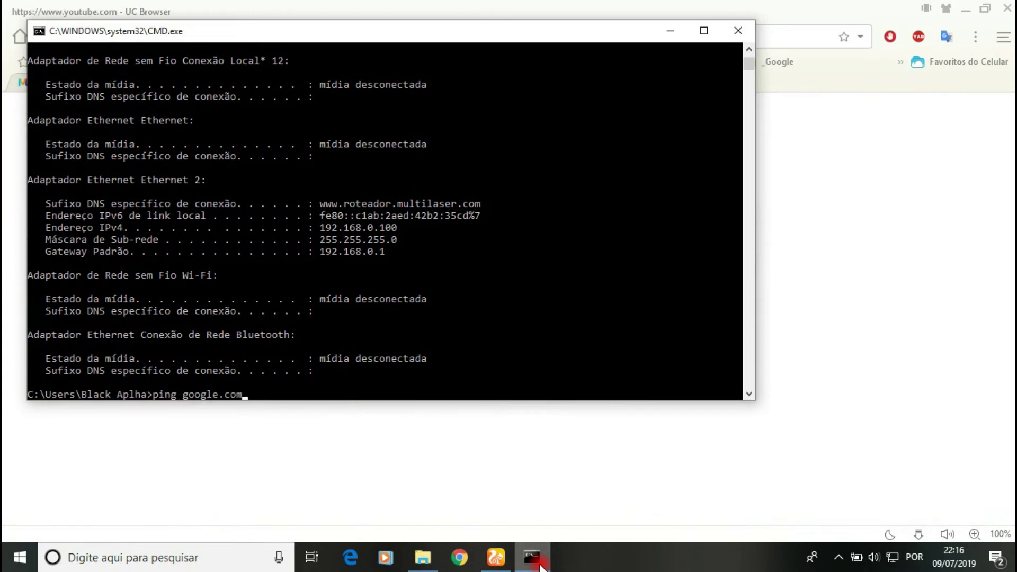
pyautogui.press('Return')
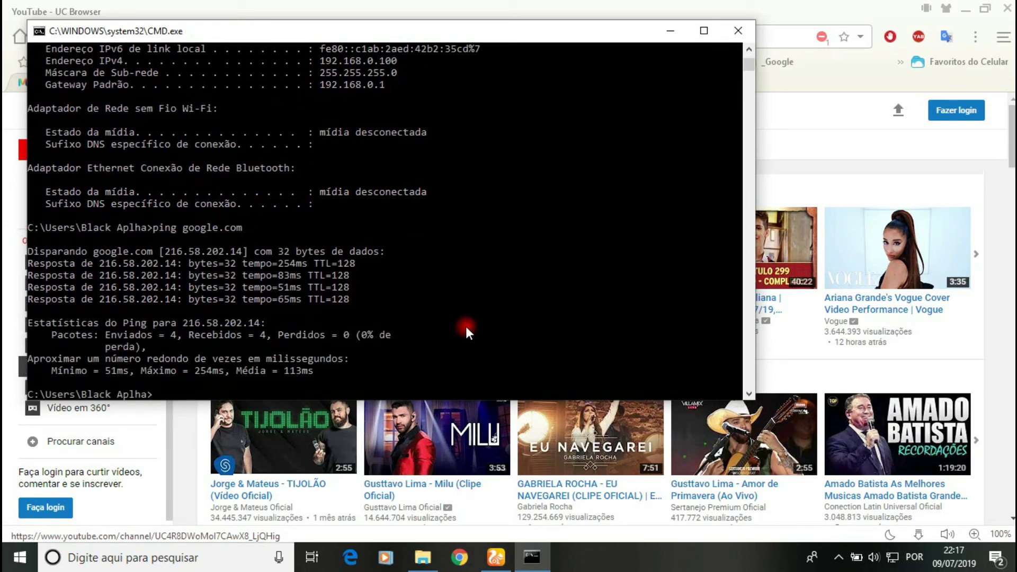
pyautogui.click(311, 265)
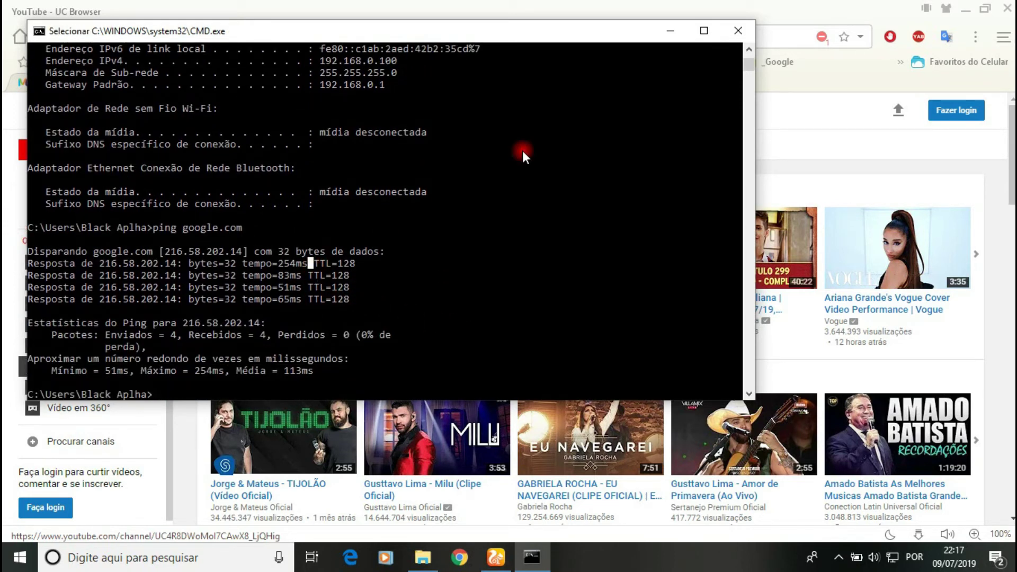
pyautogui.click(735, 33)
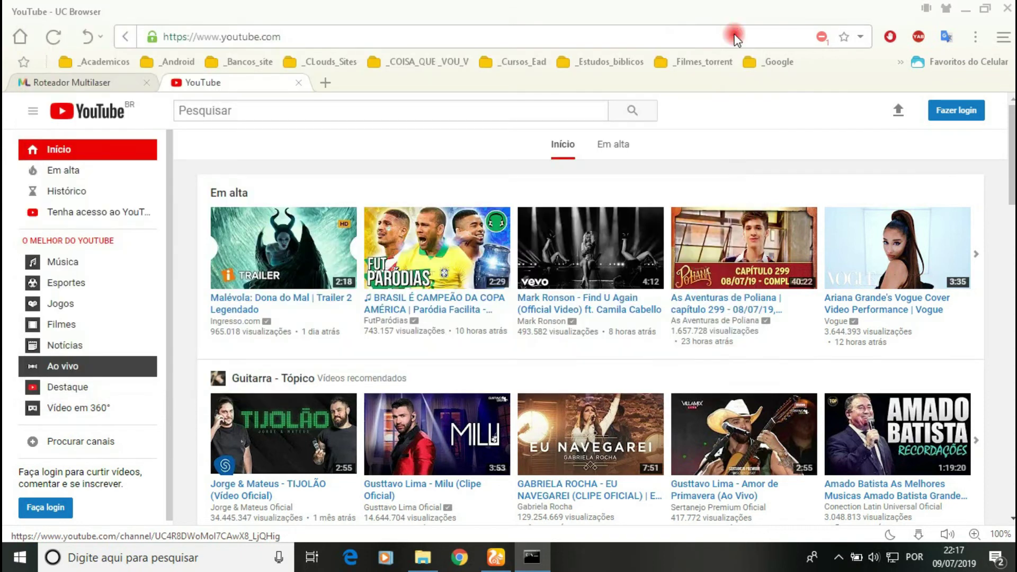